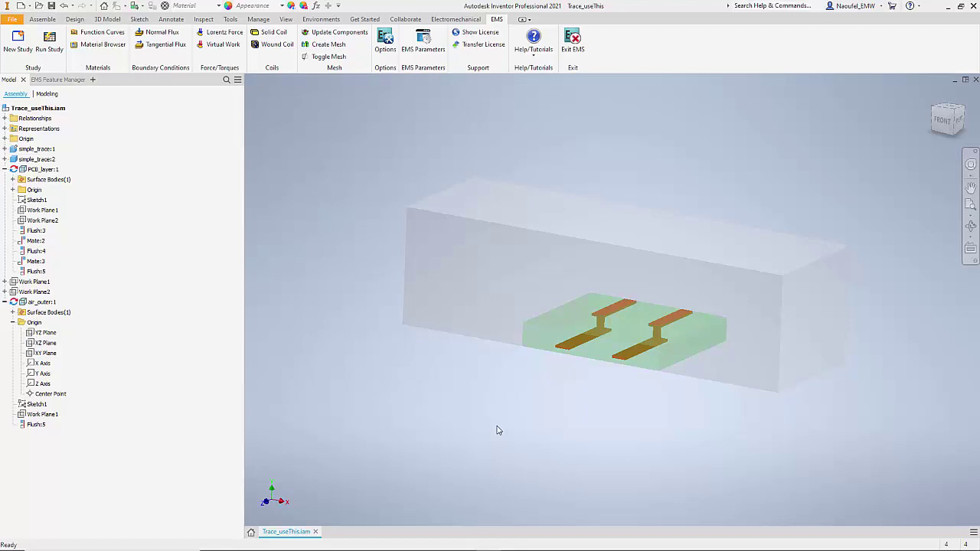
# Step: Identify the PCB layer in the trace assembly and display the assembly's EMS studies
pyautogui.click(538, 344)
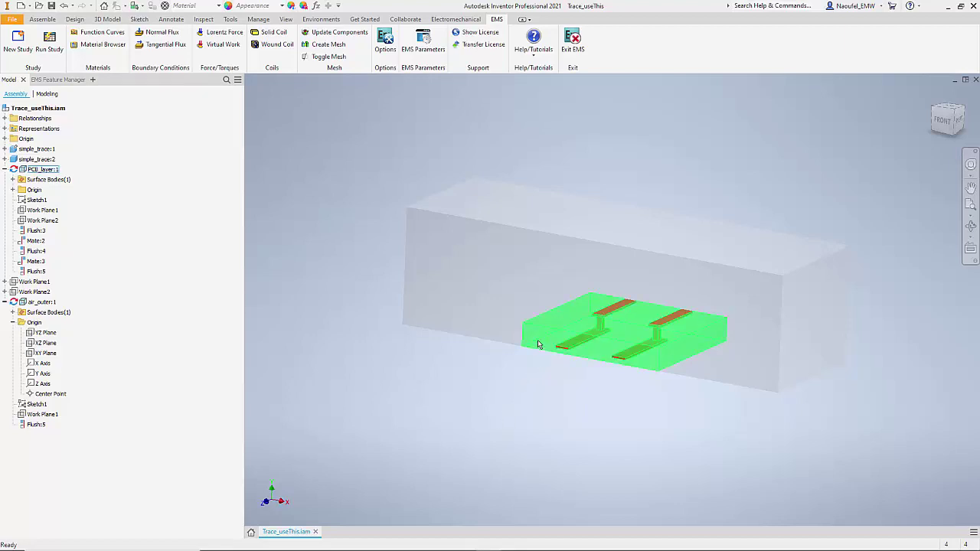
pyautogui.click(550, 413)
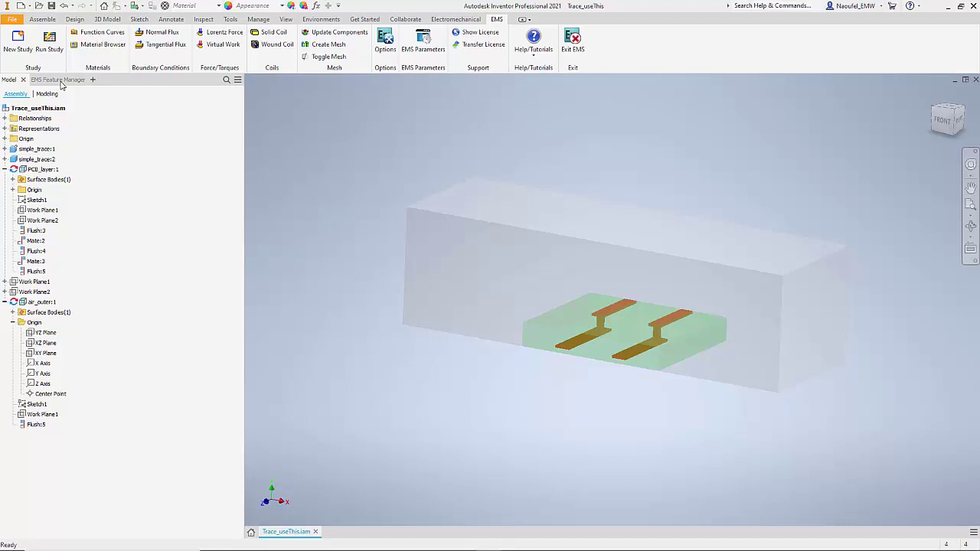
pyautogui.click(60, 81)
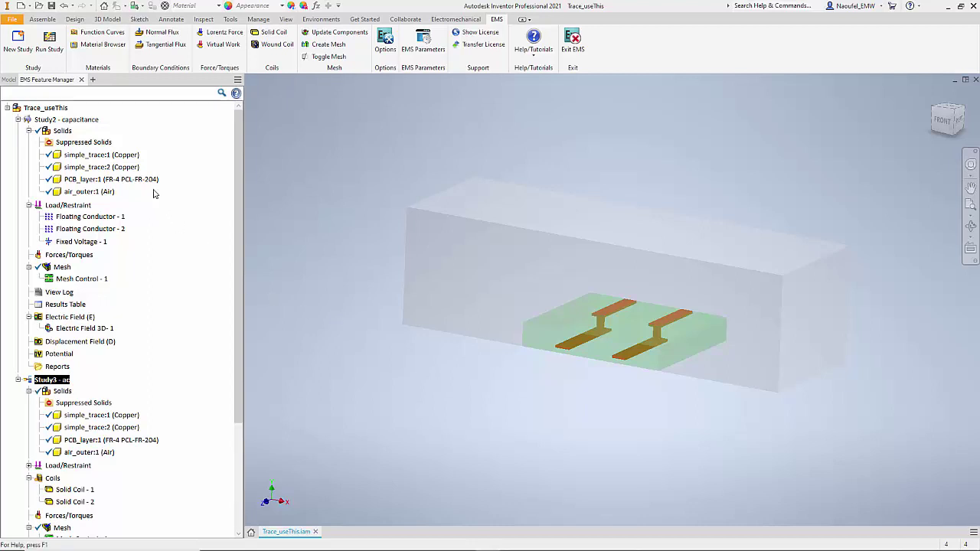
# Step: Examine the materials assigned to the capacitance study's solids, browsing the Substrates and Semiconductor libraries for the two traces
pyautogui.moveTo(78, 126)
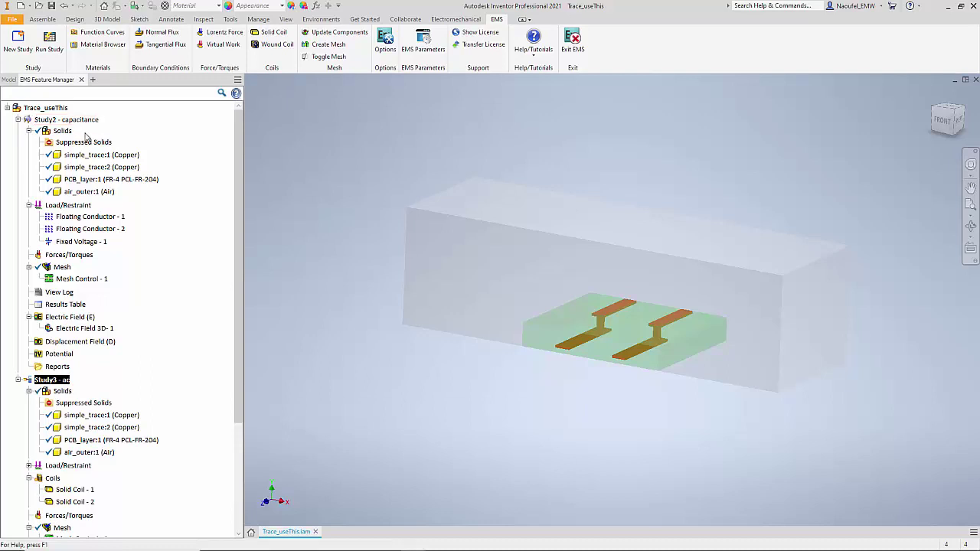
pyautogui.click(100, 158)
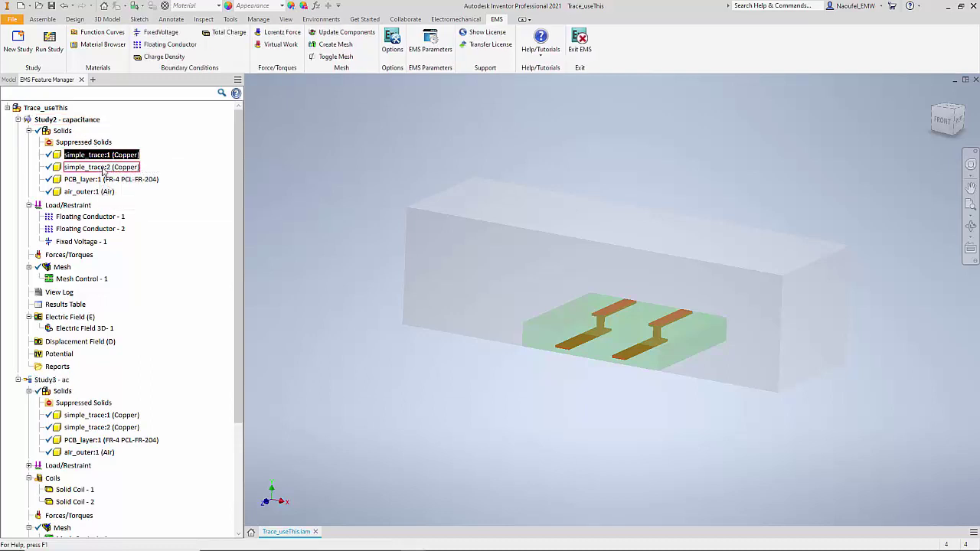
pyautogui.keyDown('ctrl'); pyautogui.click(104, 168); pyautogui.keyUp('ctrl')
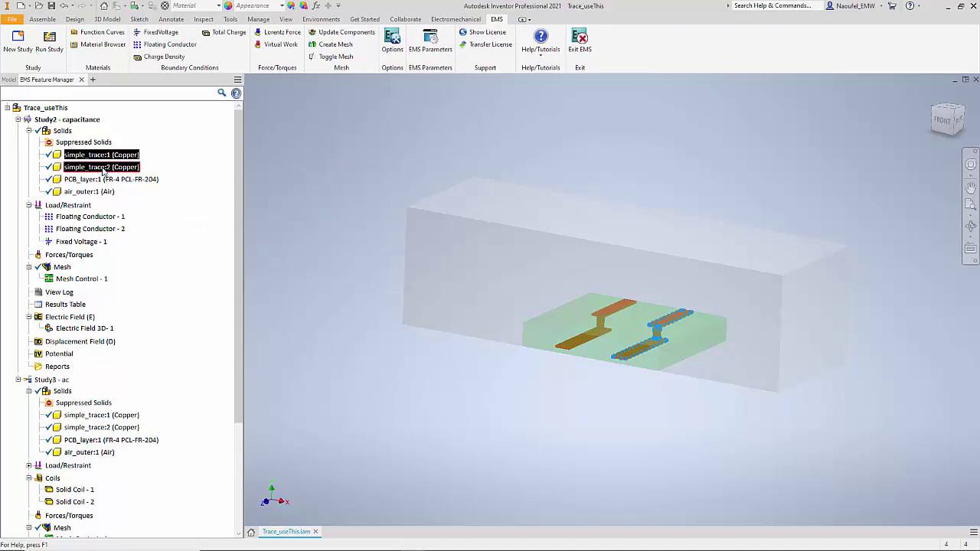
pyautogui.rightClick(102, 169)
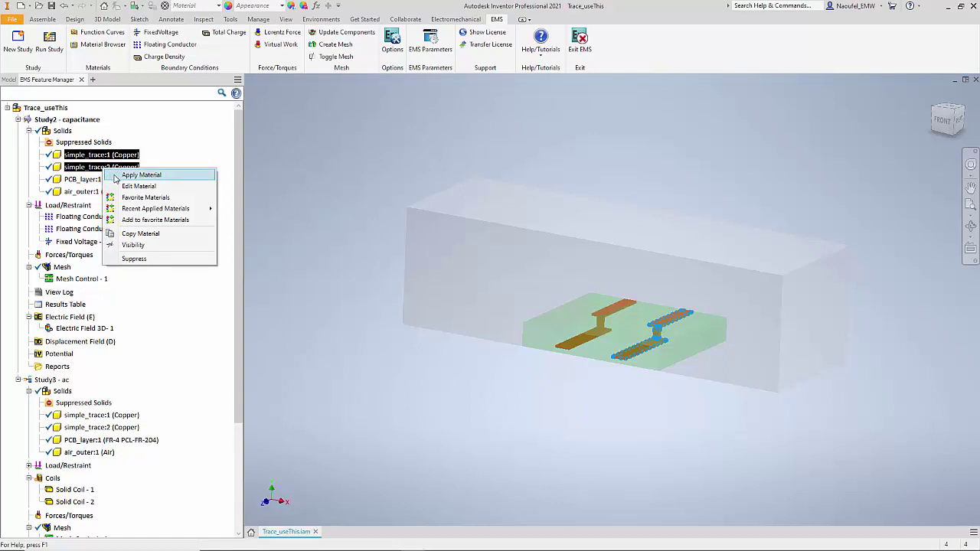
pyautogui.click(115, 178)
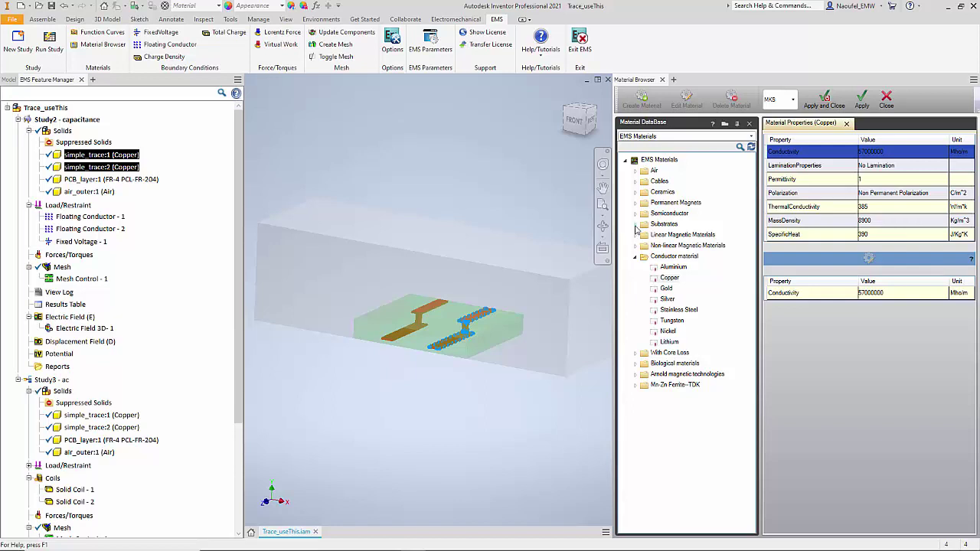
pyautogui.click(634, 225)
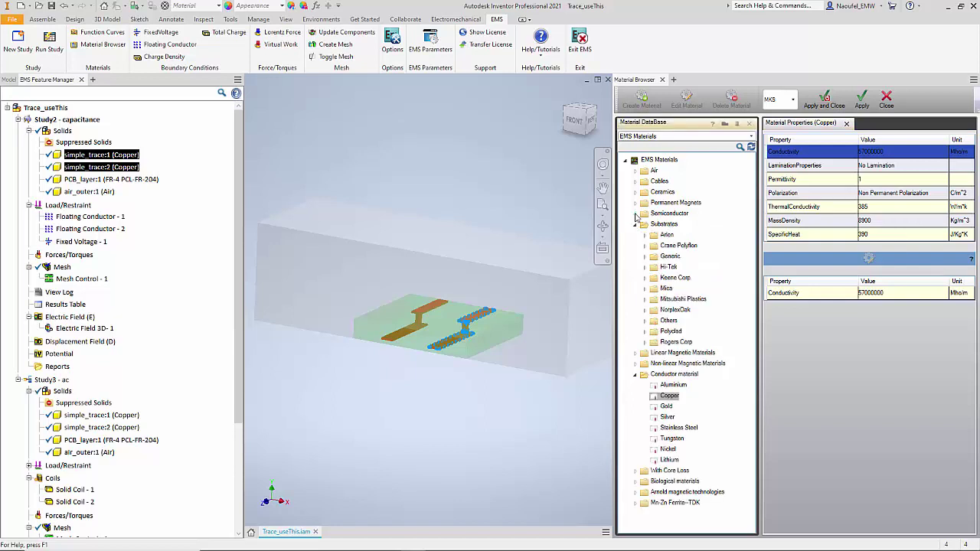
pyautogui.click(634, 214)
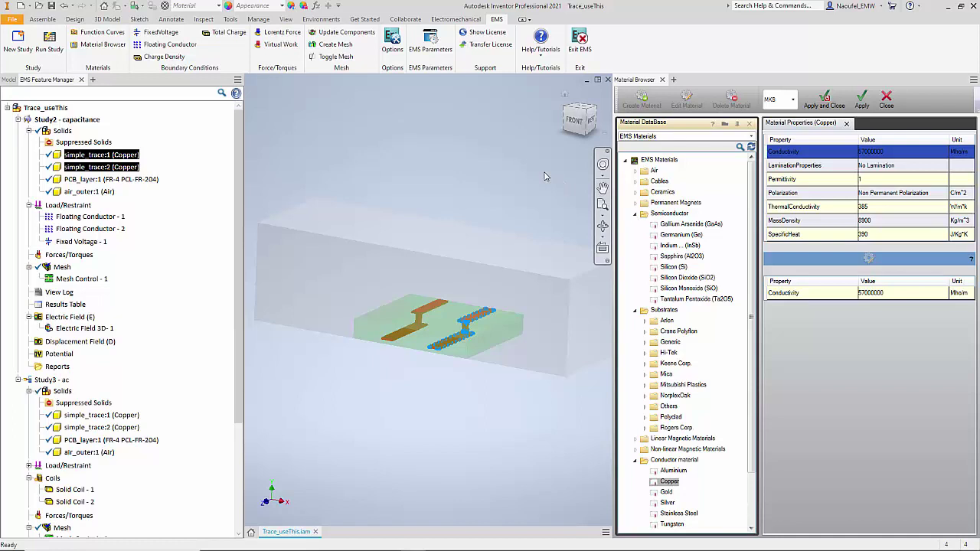
pyautogui.click(886, 98)
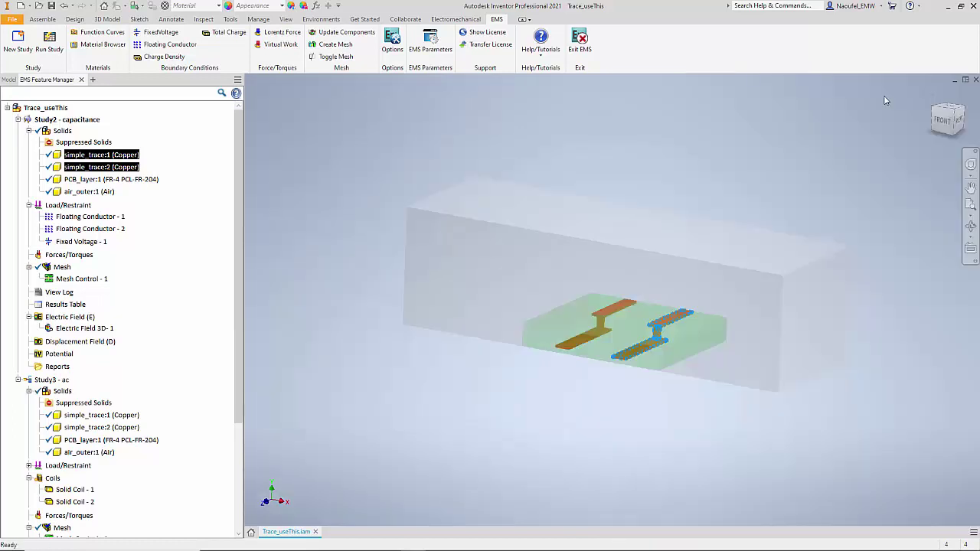
pyautogui.click(120, 180)
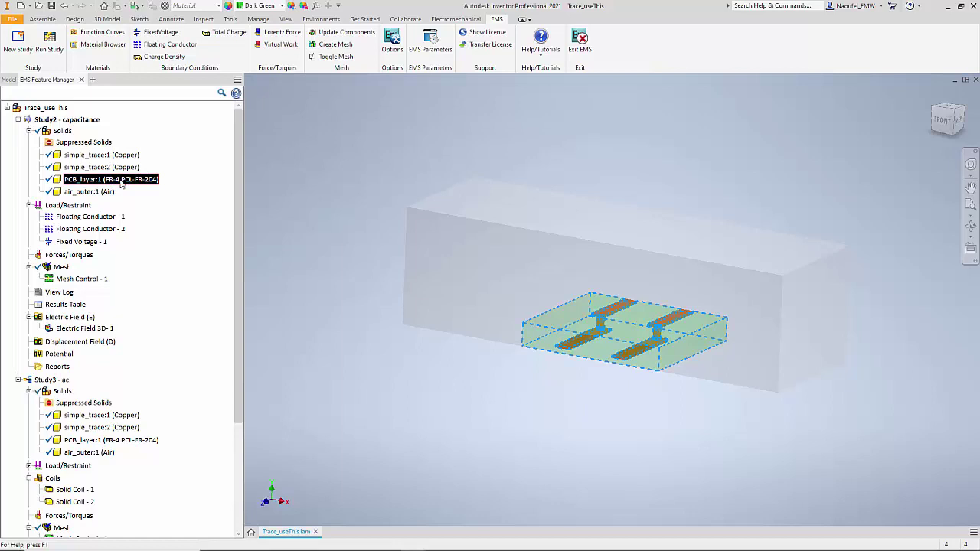
pyautogui.click(106, 191)
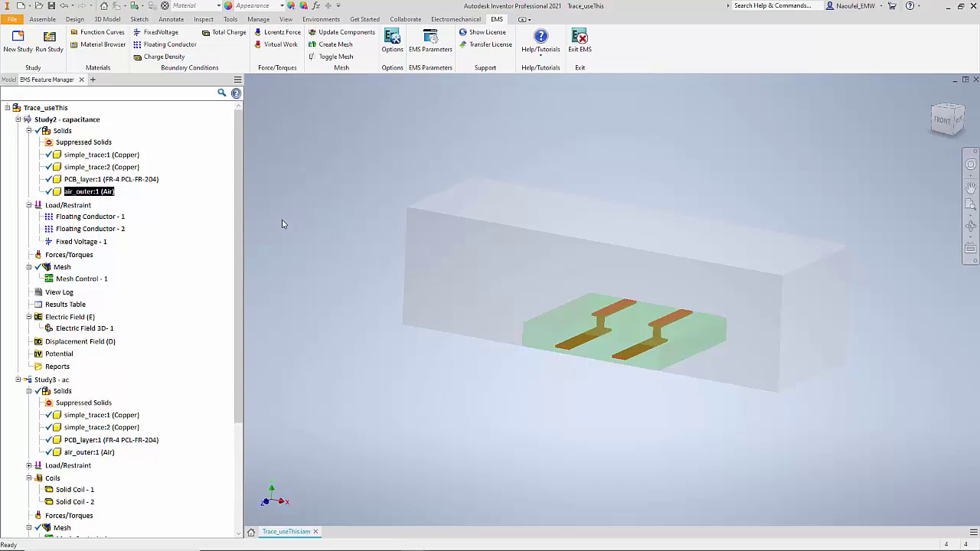
# Step: Review the definition of Floating Conductor - 1 in the capacitance study and locate Floating Conductor - 2
pyautogui.rightClick(126, 218)
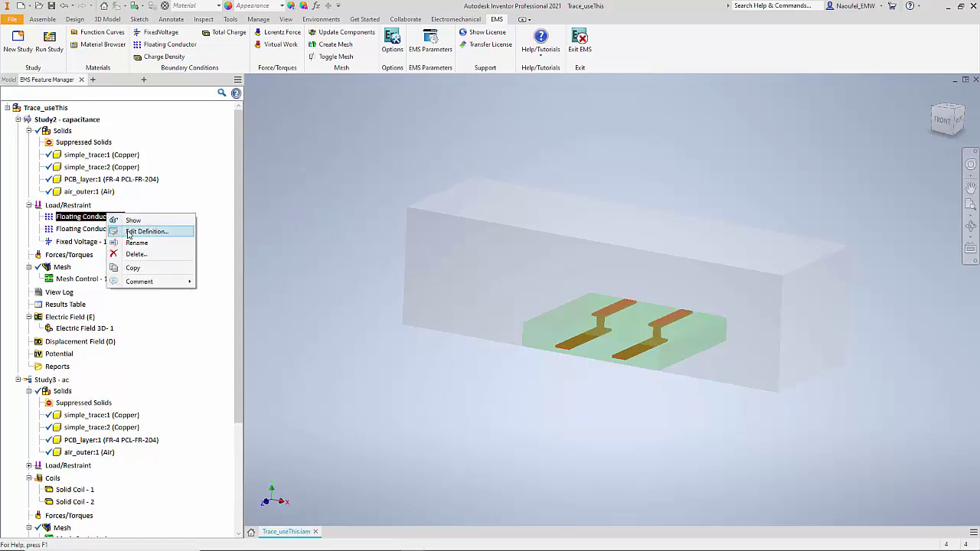
pyautogui.click(128, 232)
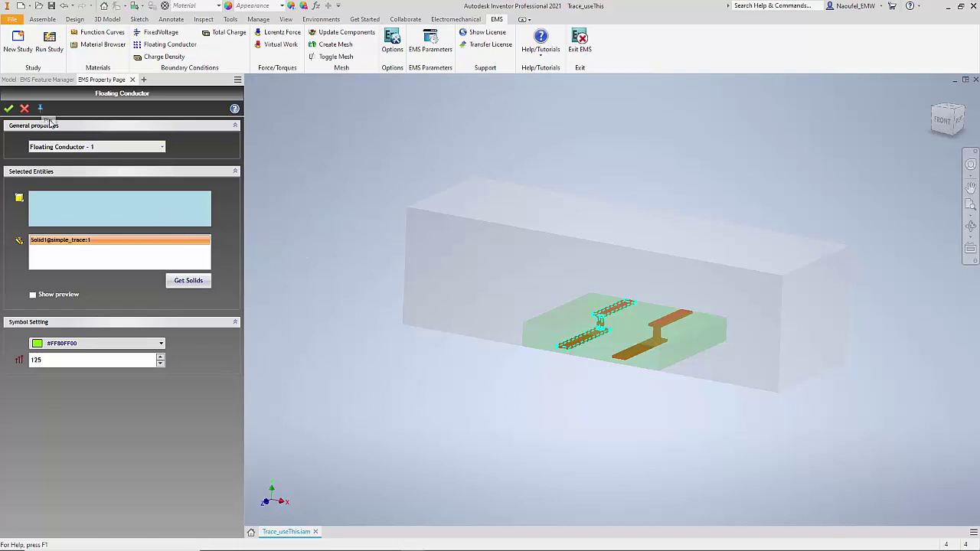
pyautogui.click(8, 108)
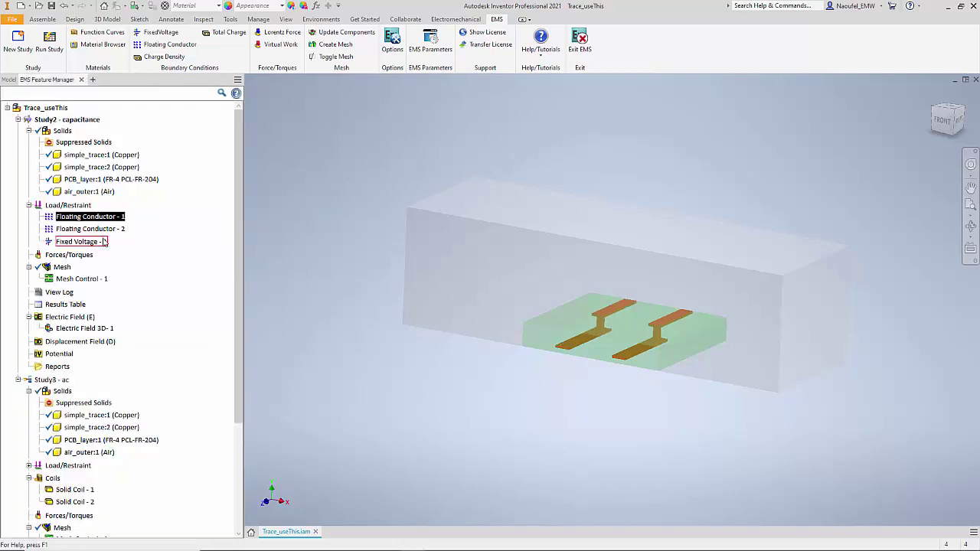
pyautogui.click(104, 232)
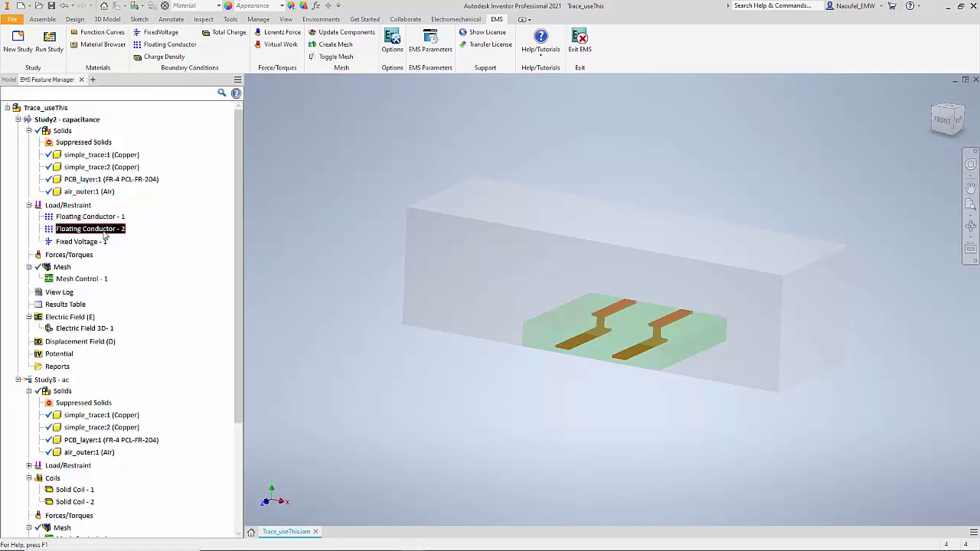
# Step: Review the face and voltage assigned in the capacitance study's Fixed Voltage - 1 definition
pyautogui.click(97, 243)
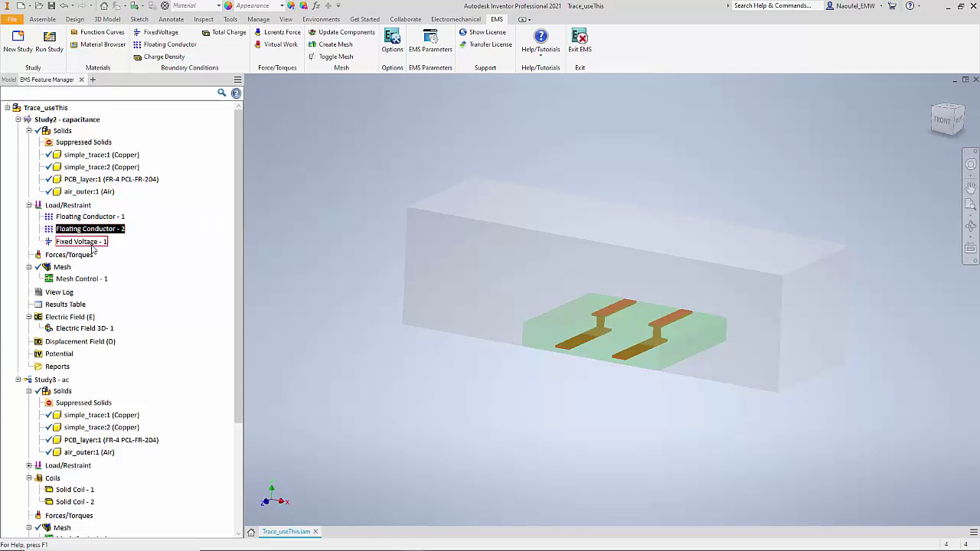
pyautogui.rightClick(93, 244)
pyautogui.click(130, 264)
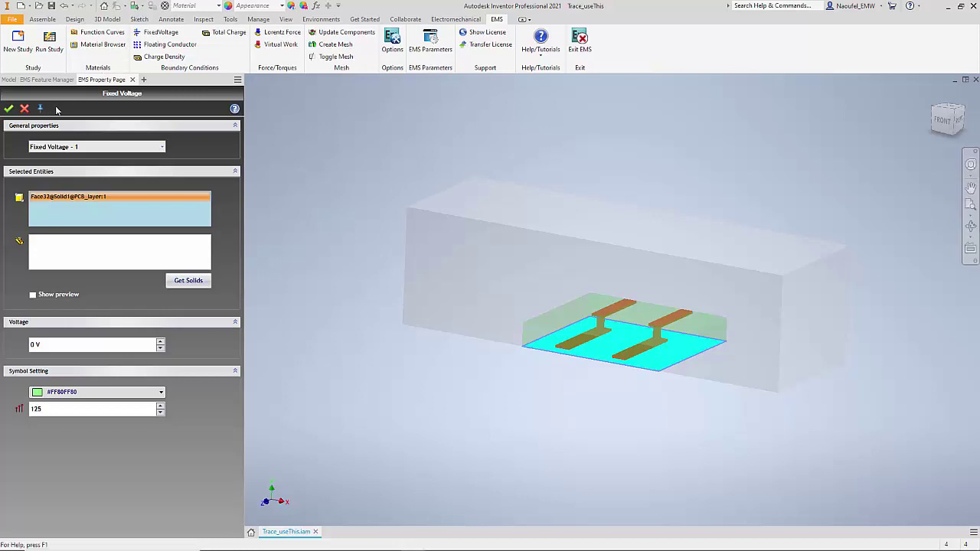
pyautogui.click(8, 108)
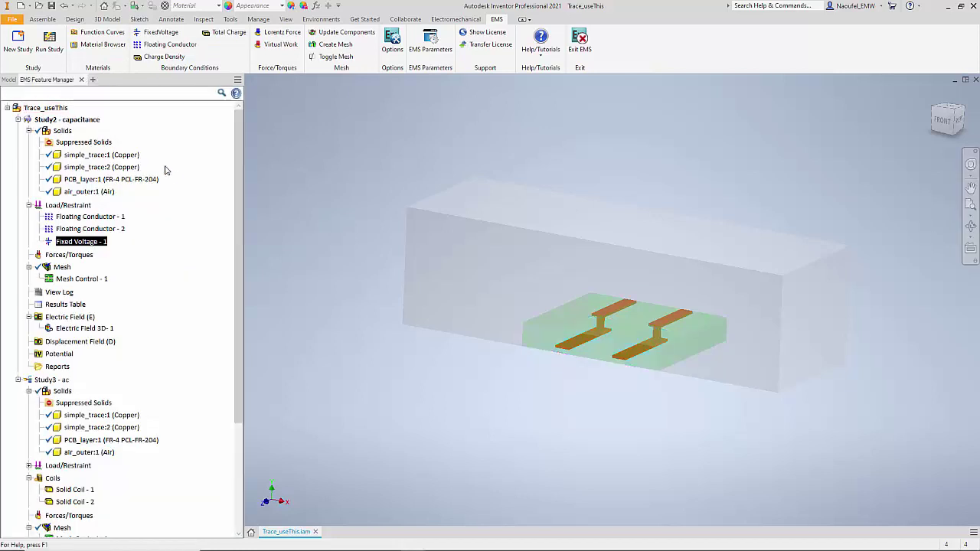
# Step: Examine the diagonal and mutual capacitance values in the capacitance study's results table, and close the table
pyautogui.doubleClick(80, 306)
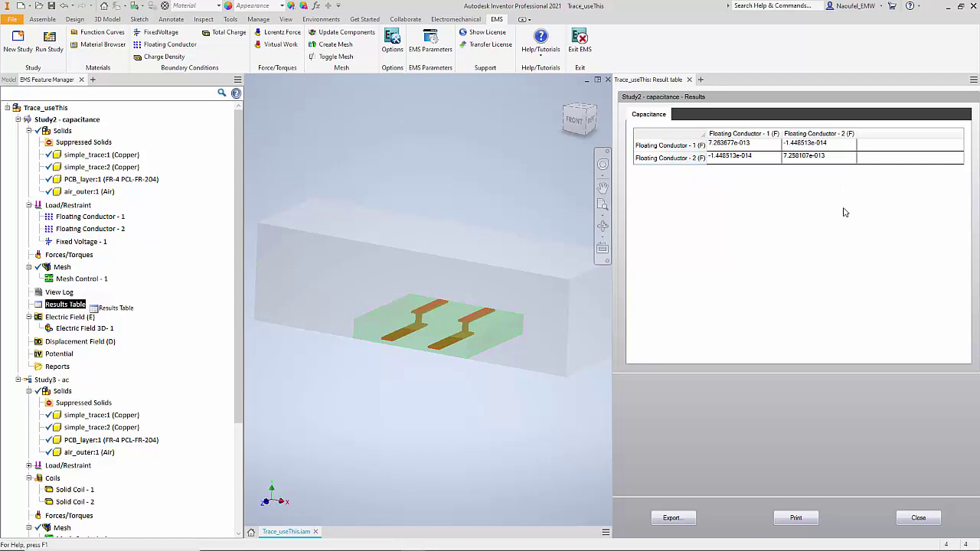
pyautogui.click(742, 146)
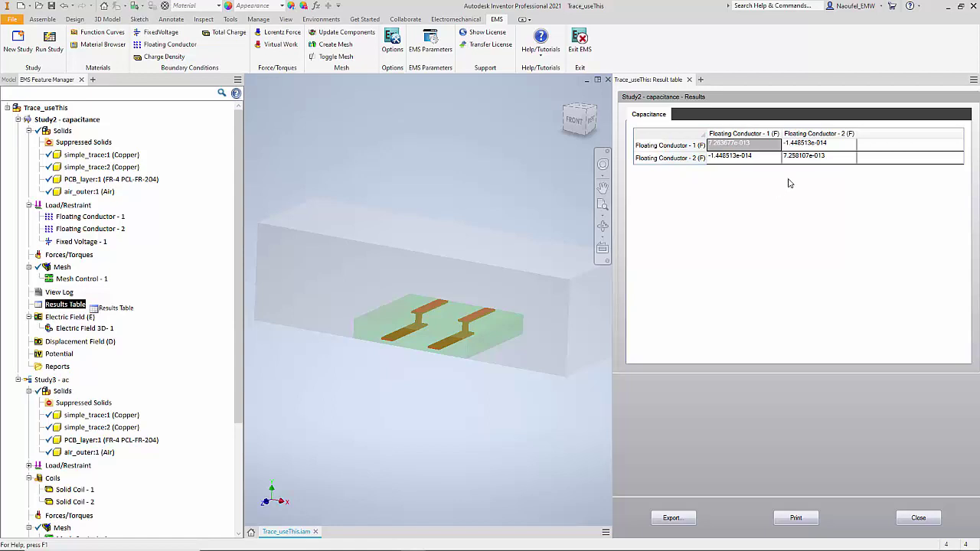
pyautogui.click(802, 158)
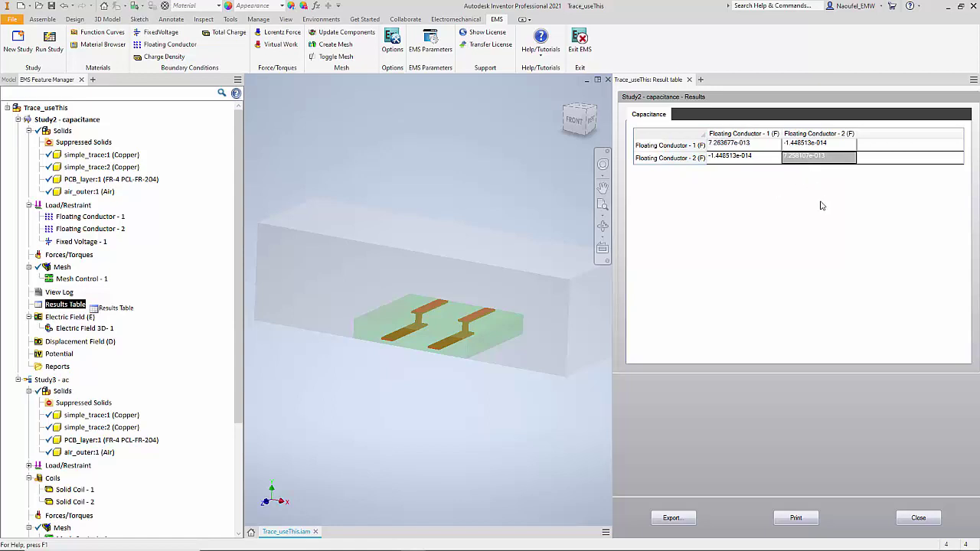
pyautogui.click(743, 158)
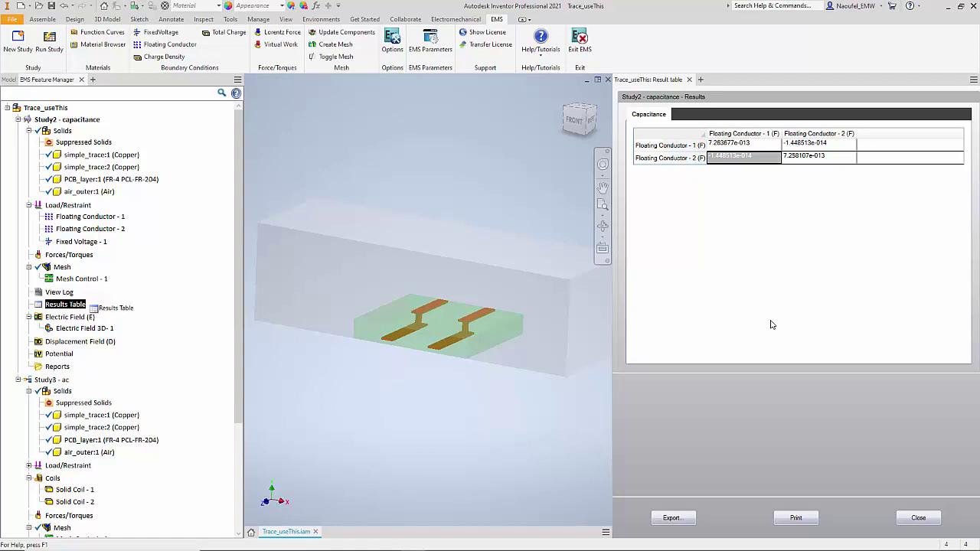
pyautogui.click(918, 518)
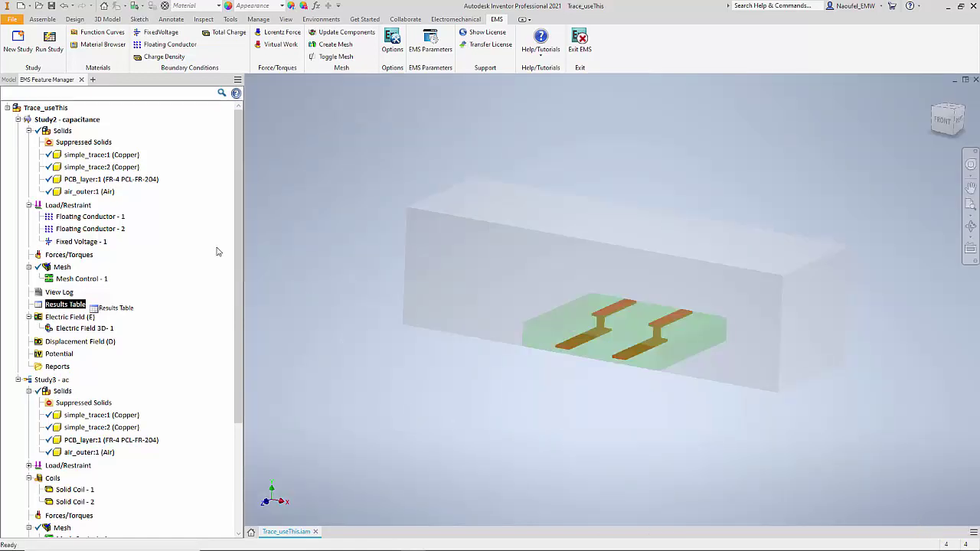
# Step: Collapse the capacitance study and review the solver and frequency settings of the AC magnetic study, leaving without changes
pyautogui.doubleClick(28, 120)
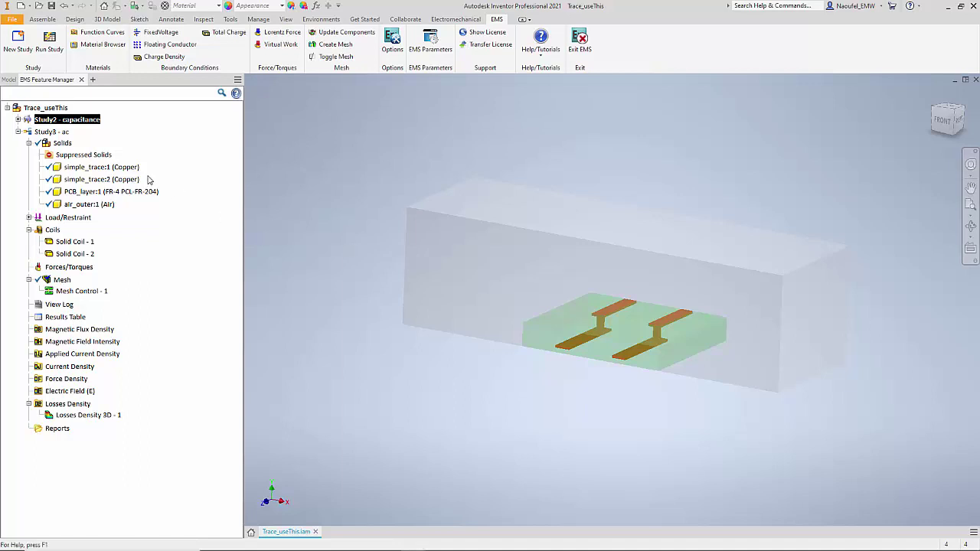
pyautogui.moveTo(66, 137)
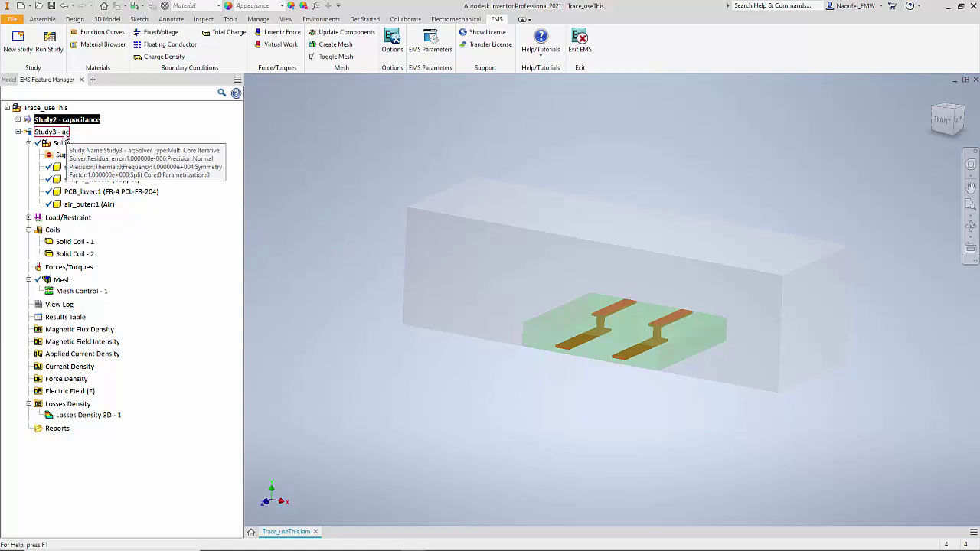
pyautogui.rightClick(66, 135)
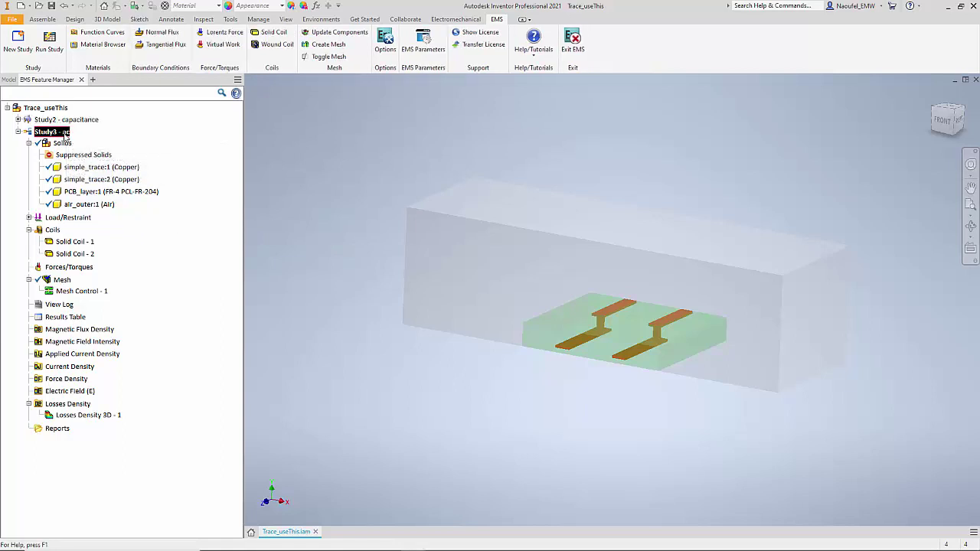
pyautogui.click(97, 174)
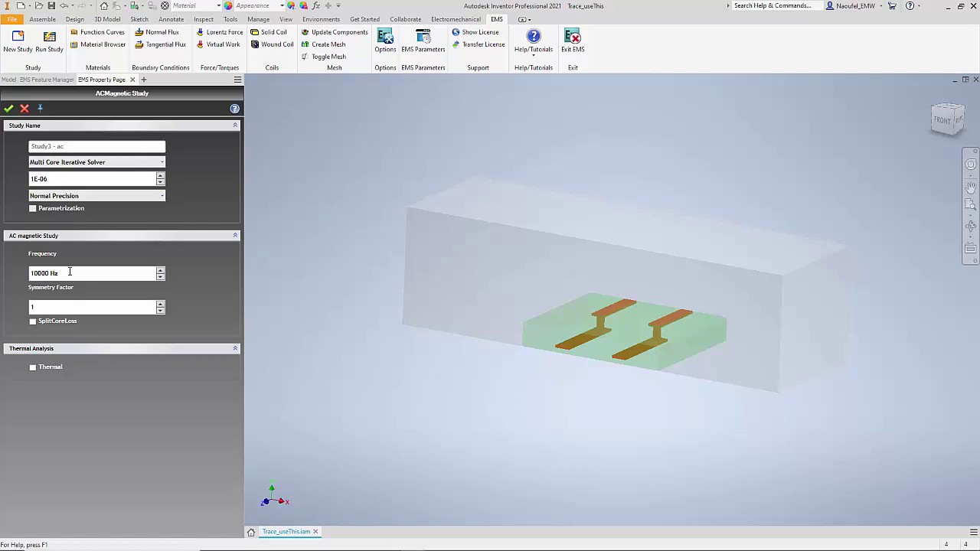
pyautogui.click(25, 108)
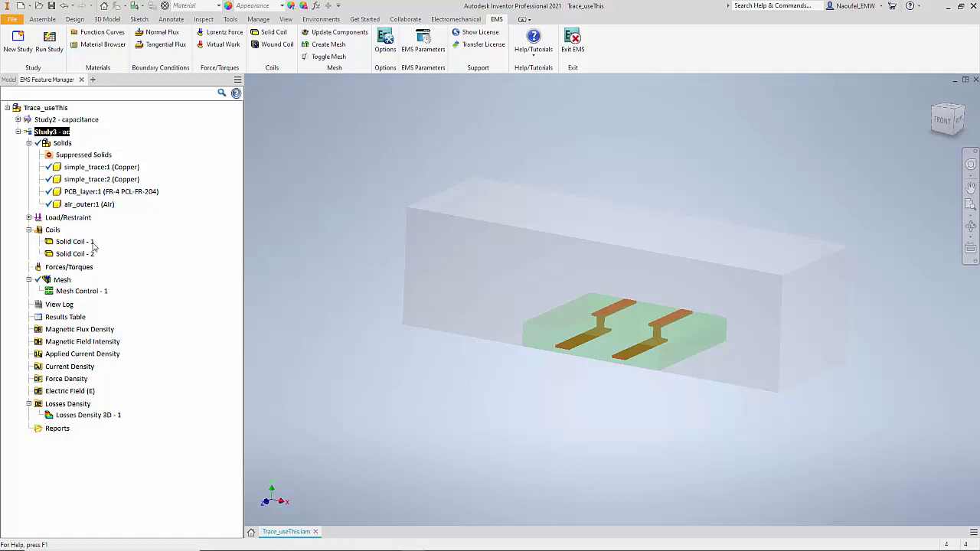
# Step: Review the AC study's Solid Coil - 1 definition with its preview shown, checking the entry and exit ports, and leave without changes
pyautogui.rightClick(67, 243)
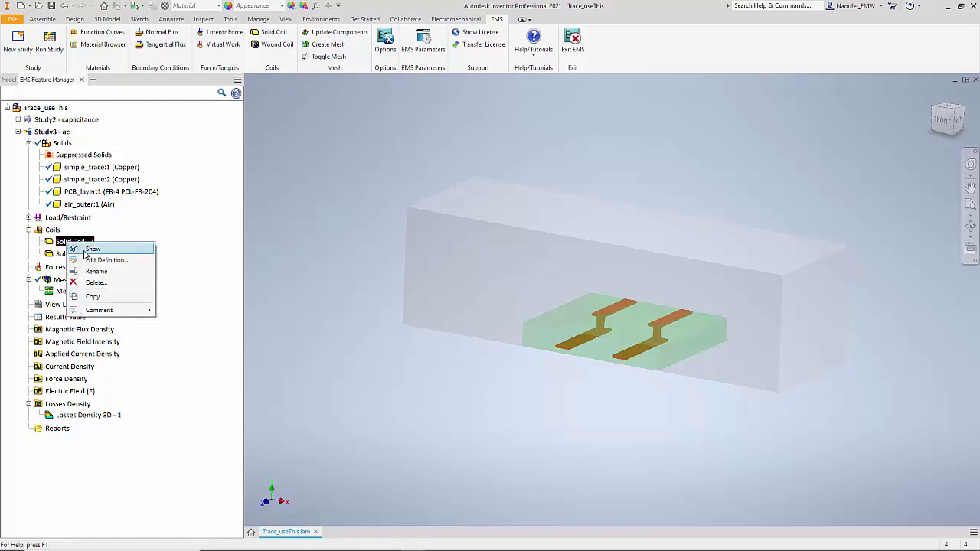
pyautogui.click(107, 260)
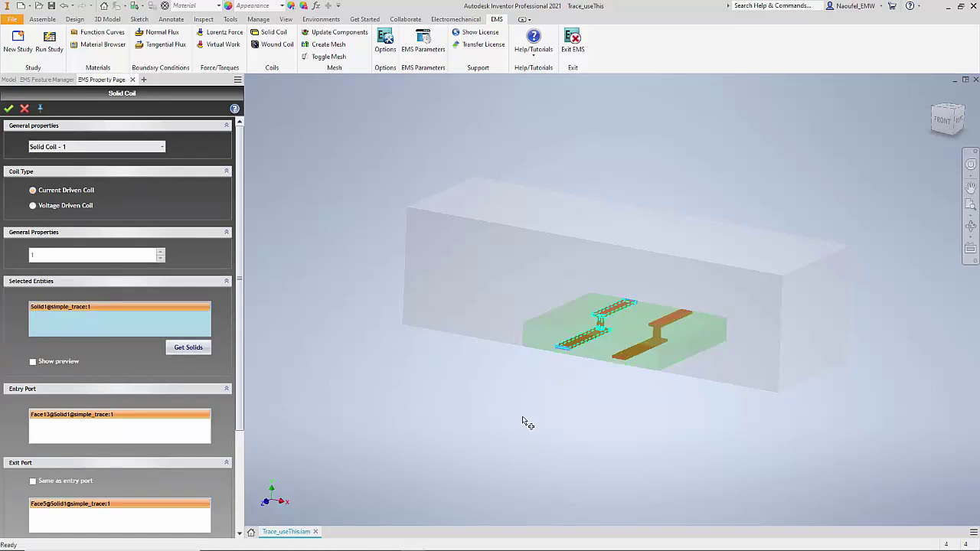
pyautogui.click(52, 365)
pyautogui.scroll(-5, 623, 339)
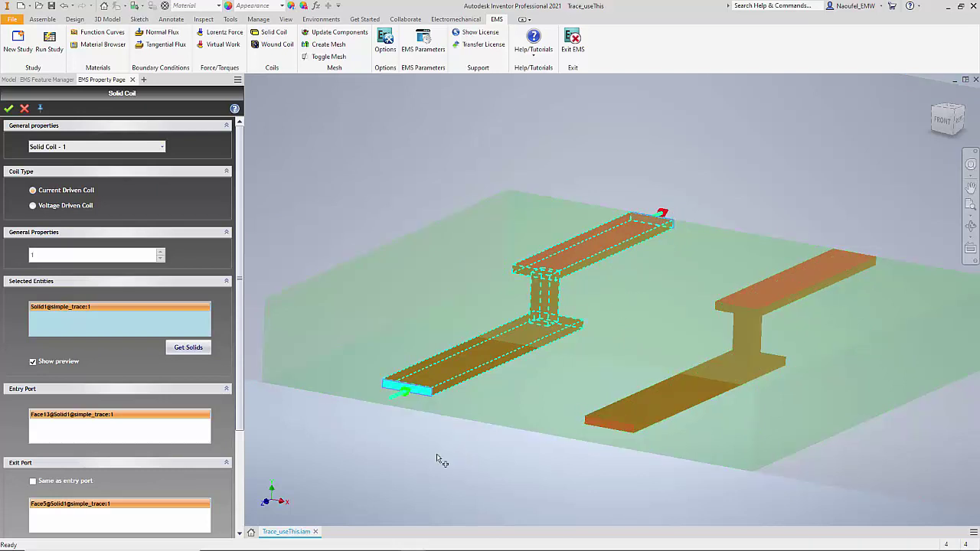
pyautogui.click(80, 420)
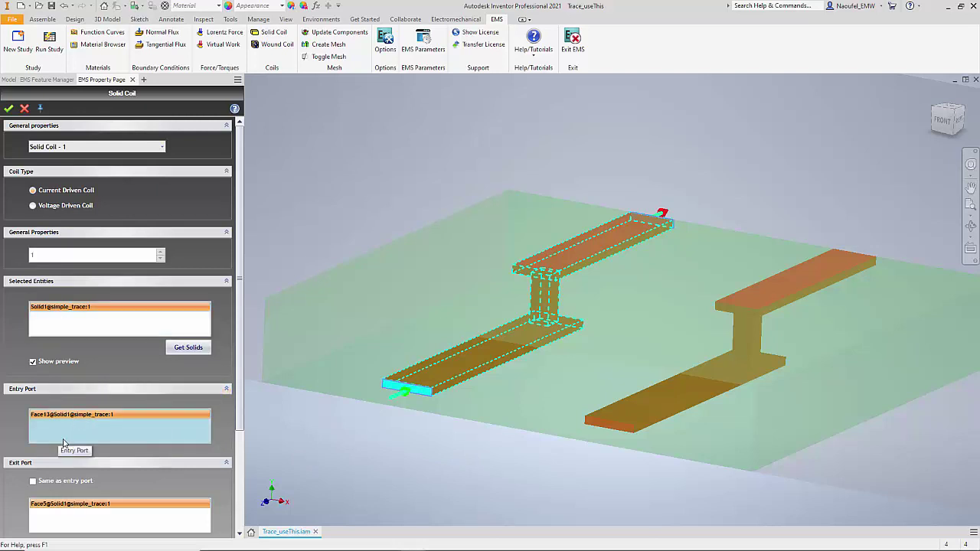
pyautogui.click(73, 506)
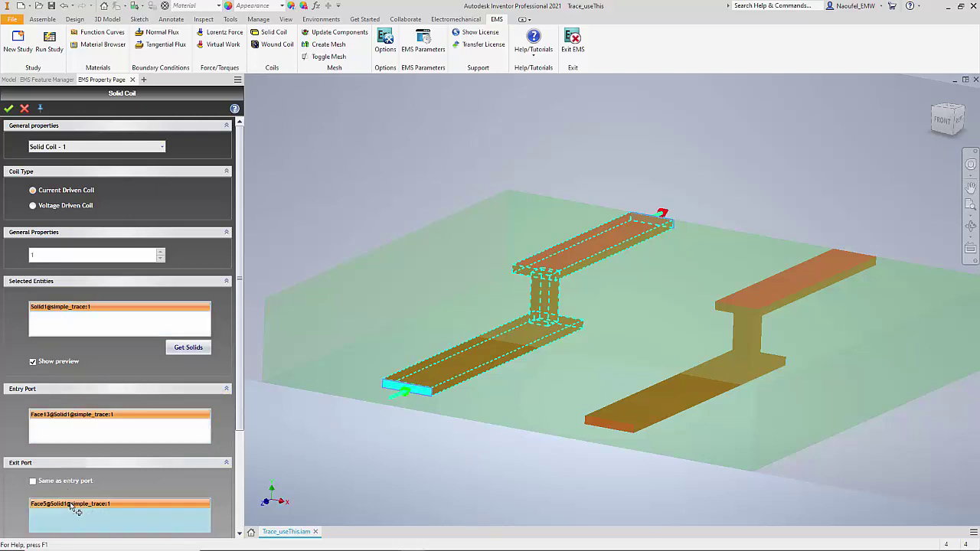
pyautogui.click(22, 110)
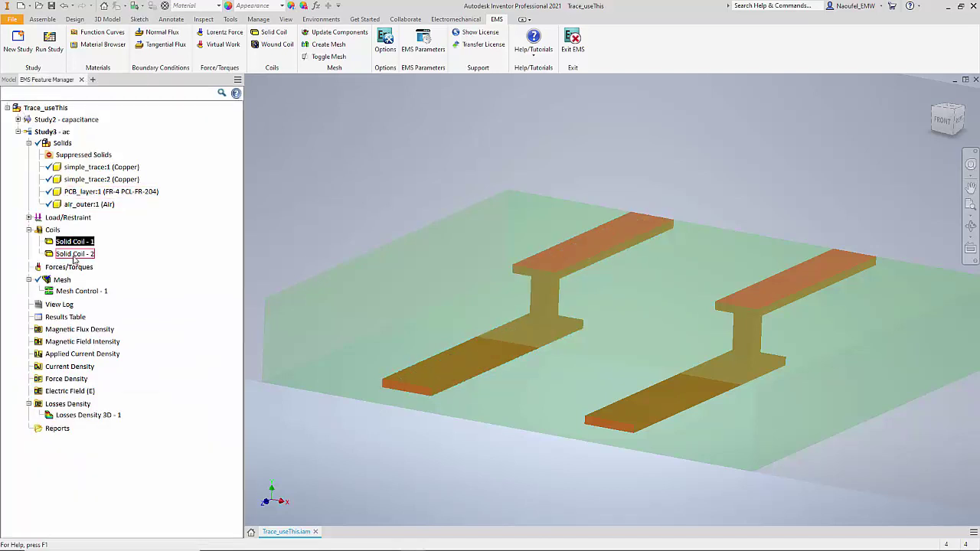
# Step: Review the Solid Coil - 2 definition with its current direction preview shown, and leave without changes
pyautogui.click(74, 255)
pyautogui.rightClick(75, 254)
pyautogui.click(98, 275)
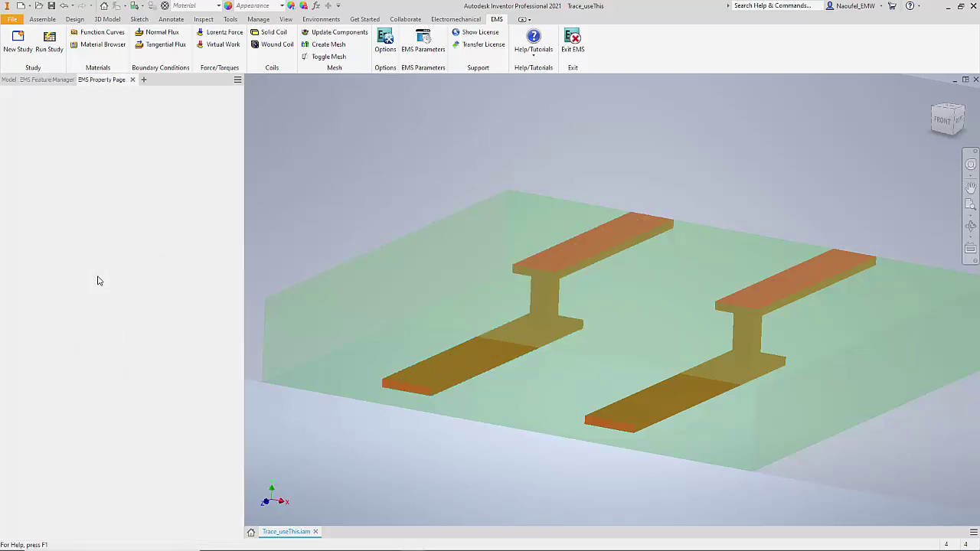
pyautogui.click(65, 361)
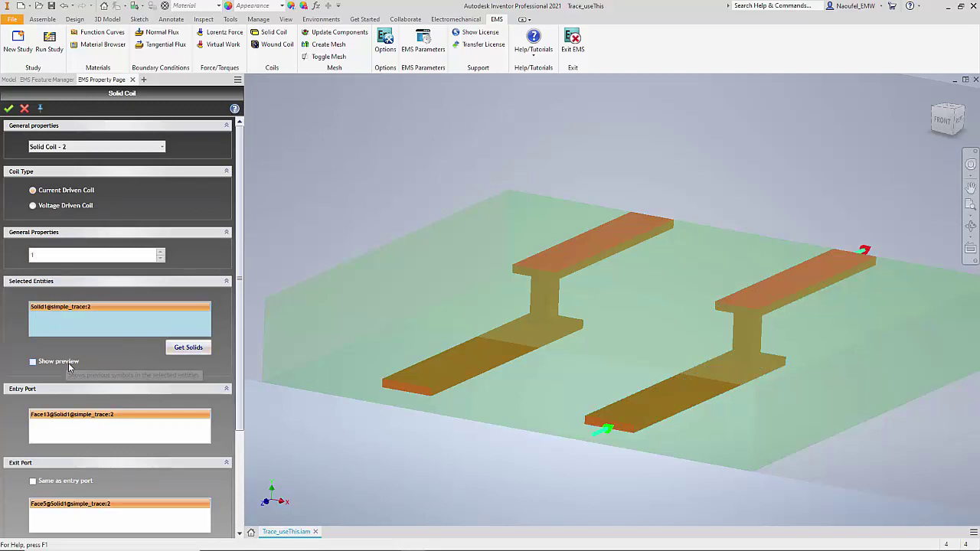
pyautogui.click(25, 109)
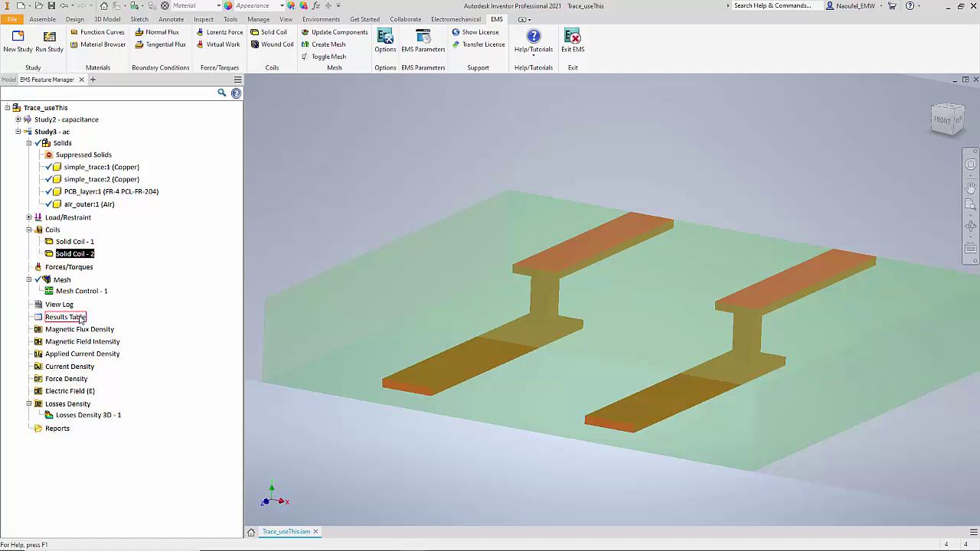
# Step: Examine the DC resistance, inductance and impedance in the AC study's results table, and close the table
pyautogui.doubleClick(80, 320)
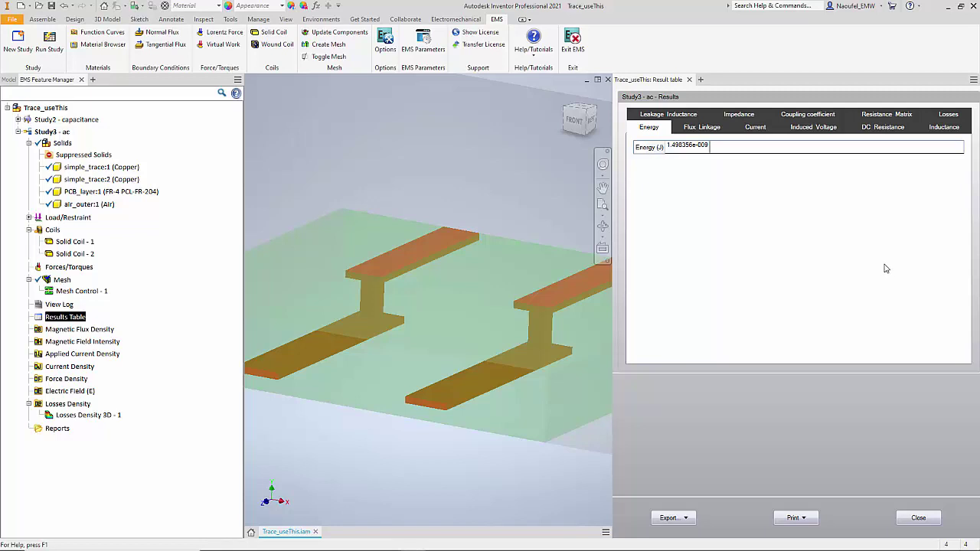
pyautogui.click(880, 128)
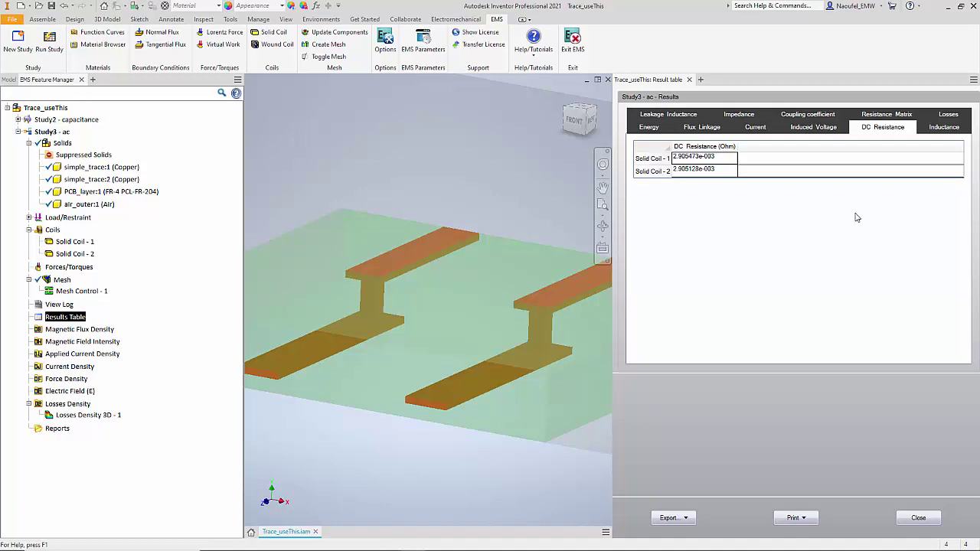
pyautogui.click(947, 129)
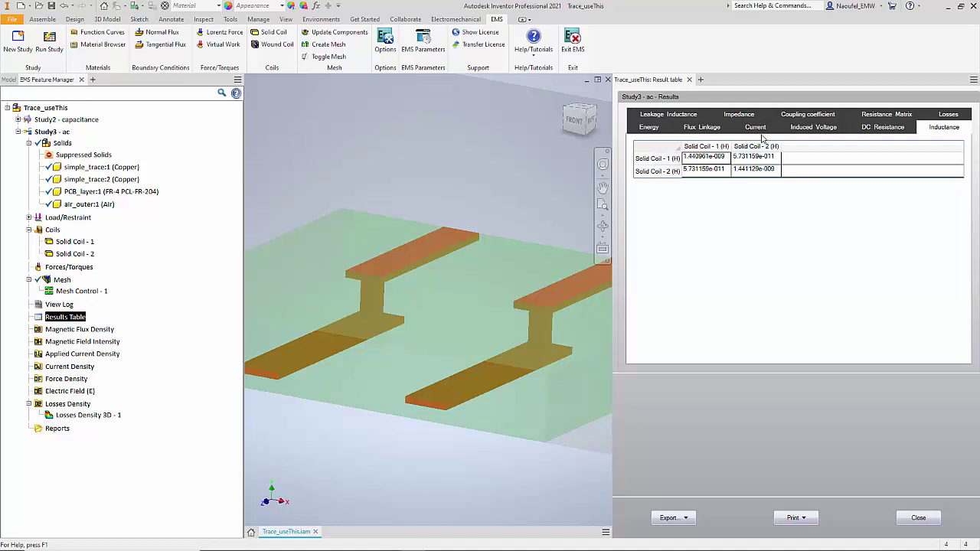
pyautogui.click(742, 114)
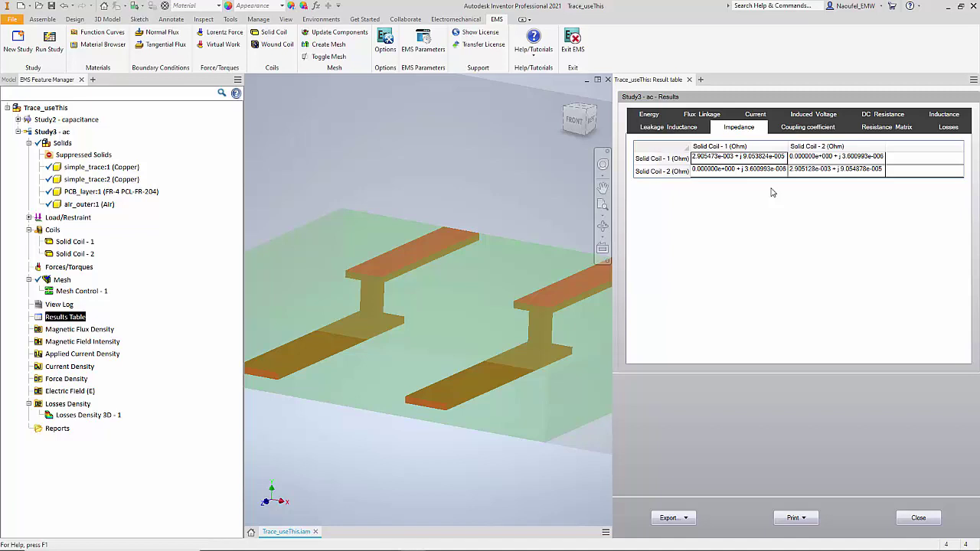
pyautogui.click(918, 518)
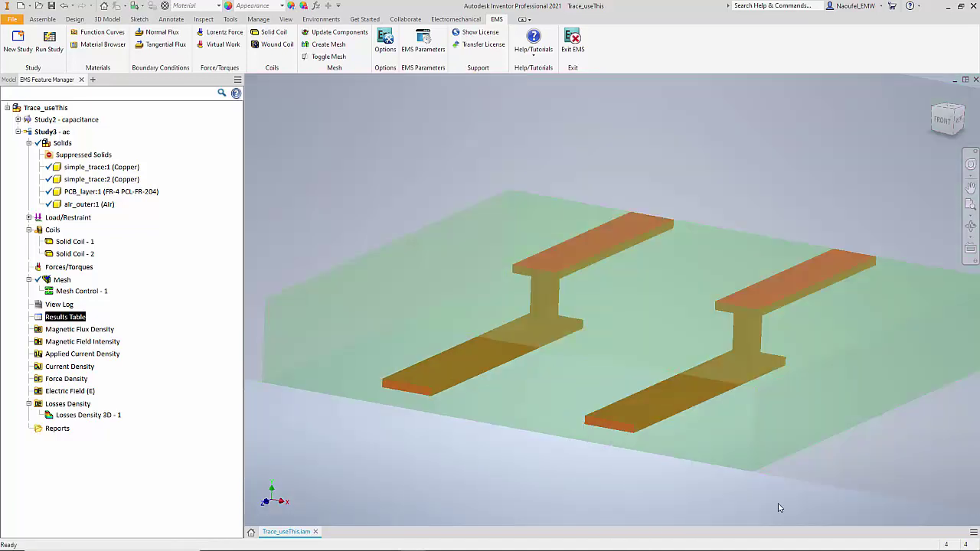